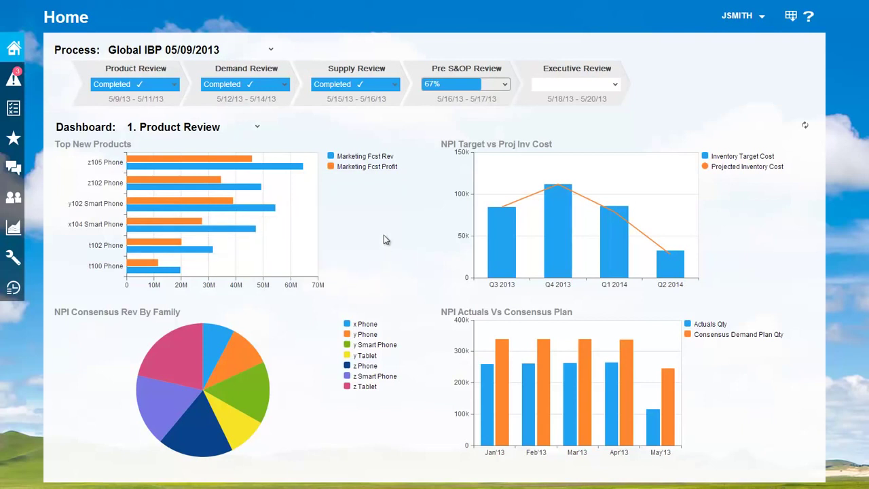
# - Open the content of the 4. Pre-S&OP collaboration group and view the decision making tools that can be created
pyautogui.click(459, 70)
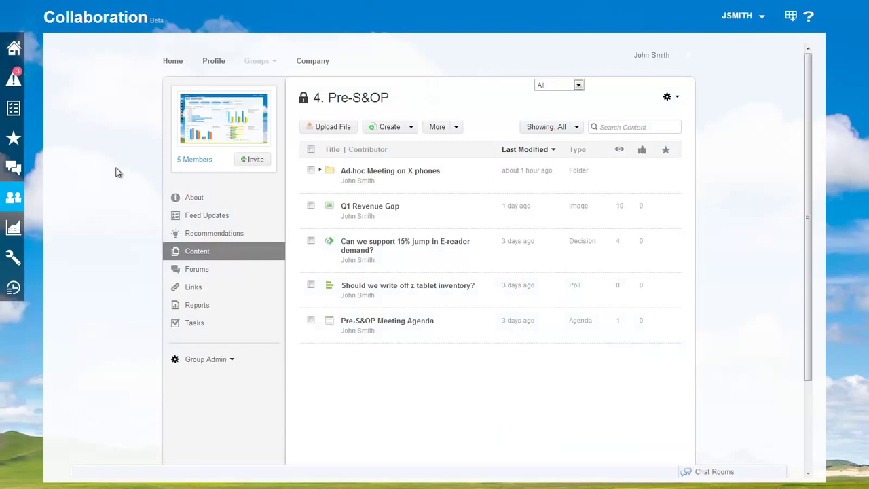
pyautogui.click(184, 162)
pyautogui.click(411, 129)
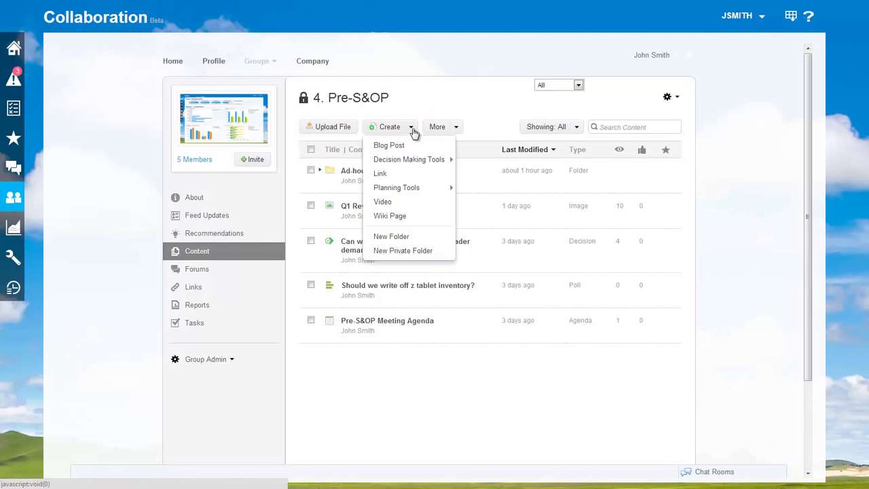
pyautogui.moveTo(417, 165)
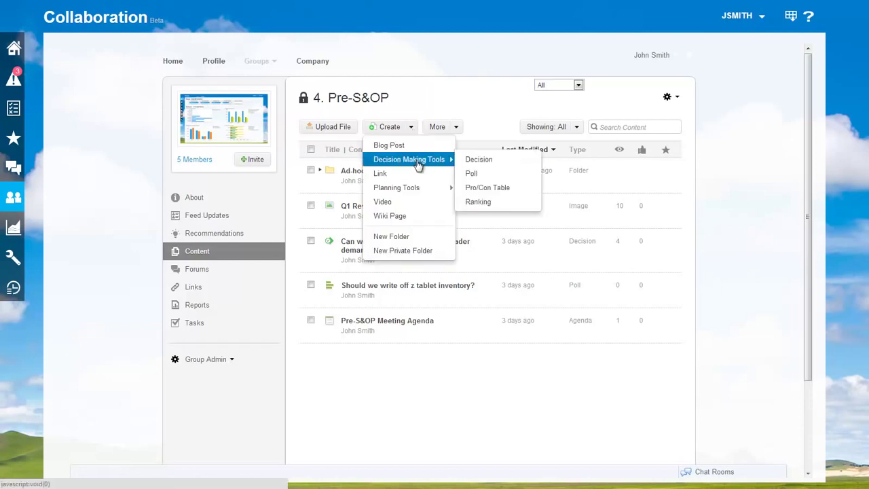
pyautogui.click(141, 195)
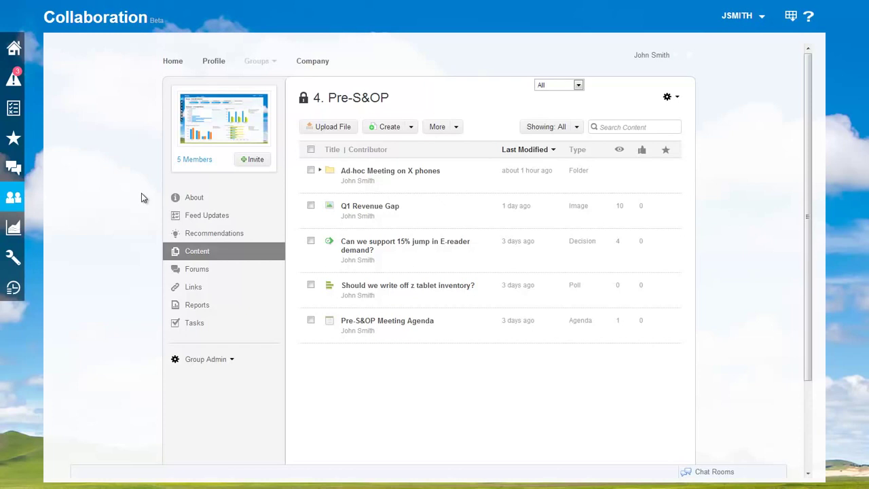
# - View the Q1 Revenue Gap image and read the comment attached to its Consensus vs AOP X phone chart, returning to the group content
pyautogui.click(360, 212)
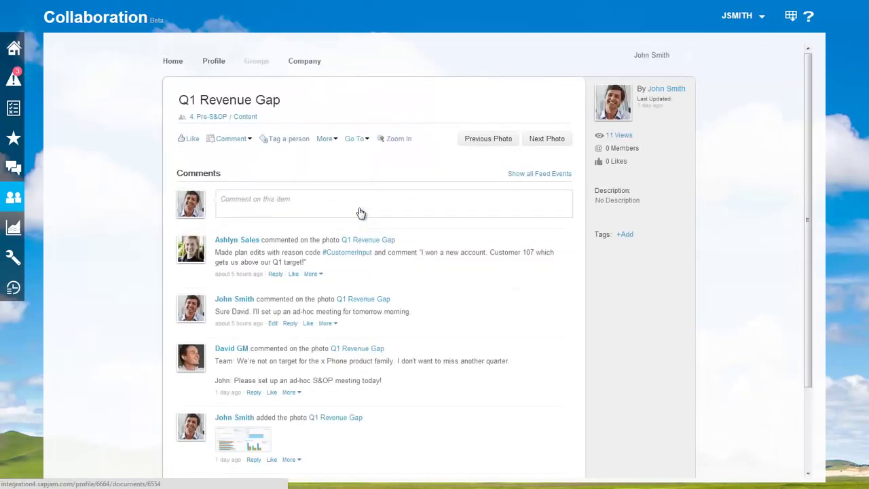
pyautogui.moveTo(304, 194)
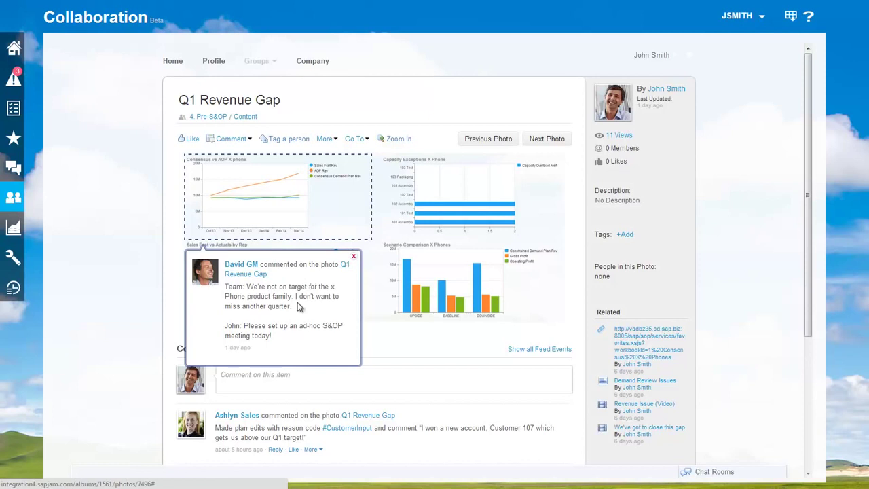
pyautogui.moveTo(280, 336); pyautogui.dragTo(252, 331)
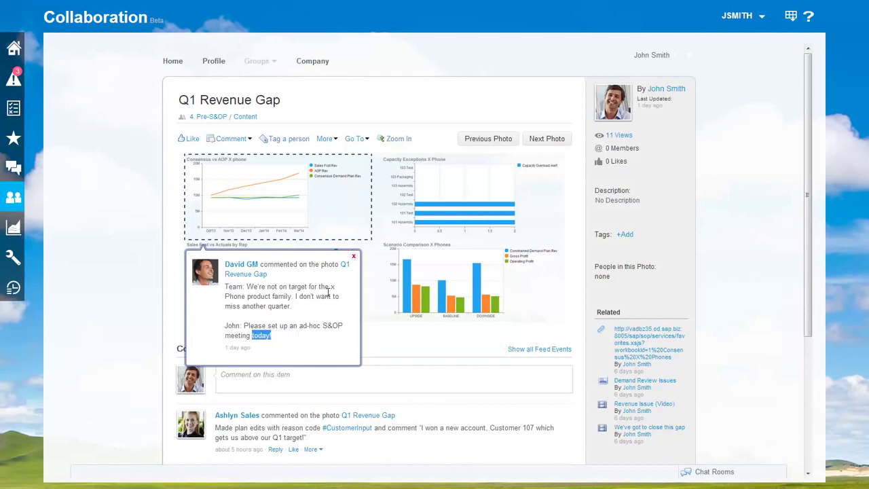
pyautogui.click(353, 256)
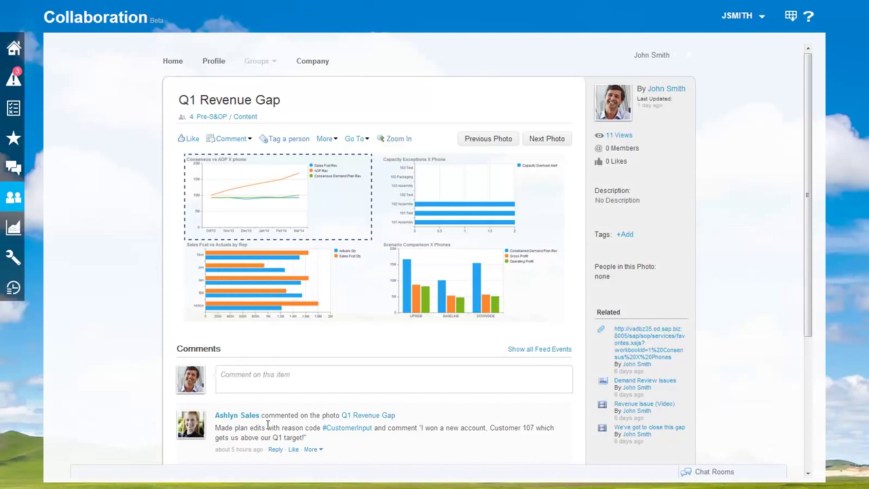
pyautogui.click(243, 117)
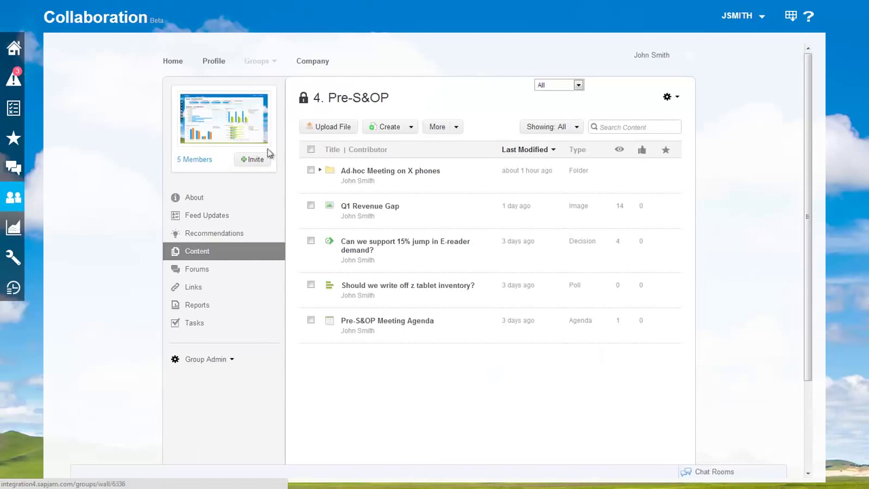
# - Open the Ad-hoc Meeting on X phones folder and review the X Phone Supply Scenarios pro/con table
pyautogui.moveTo(315, 219)
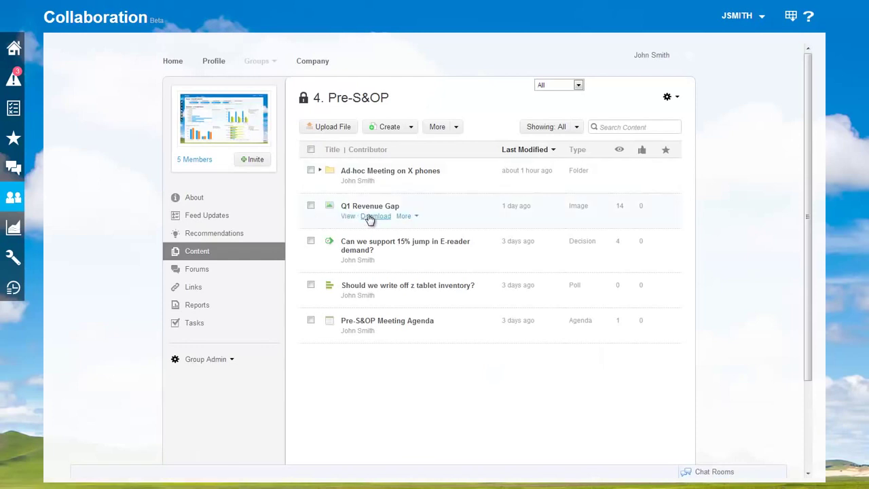
pyautogui.click(365, 174)
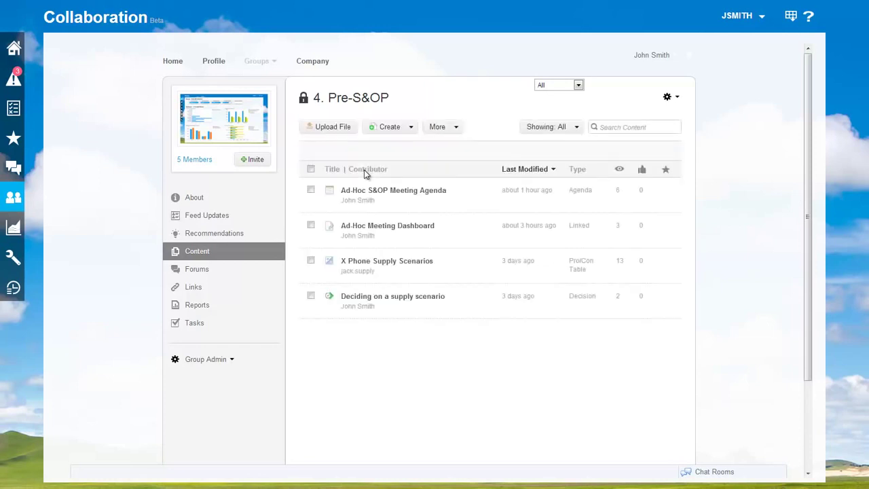
pyautogui.click(365, 193)
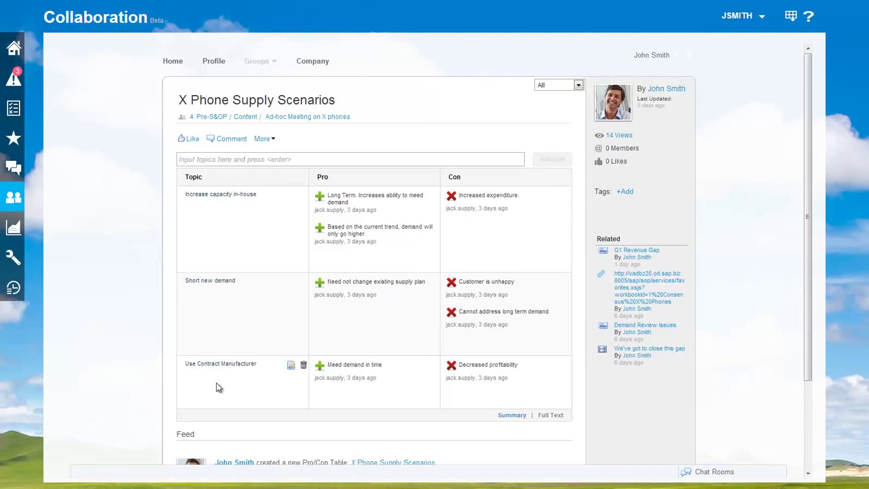
pyautogui.hotkey('alt', 'Left')
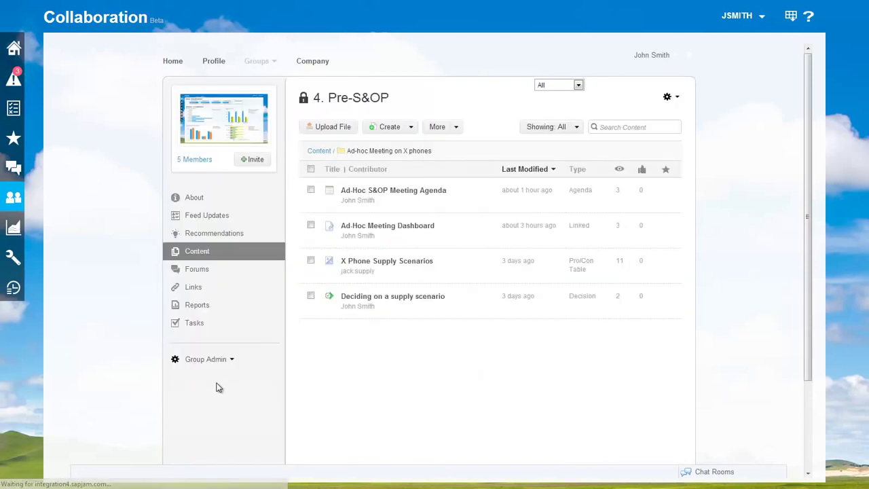
# - Open the Ad-Hoc Meeting Dashboard and examine the last sales rep's forecast and actual quantities in the Sales Fcst vs Actuals by Rep chart
pyautogui.click(370, 231)
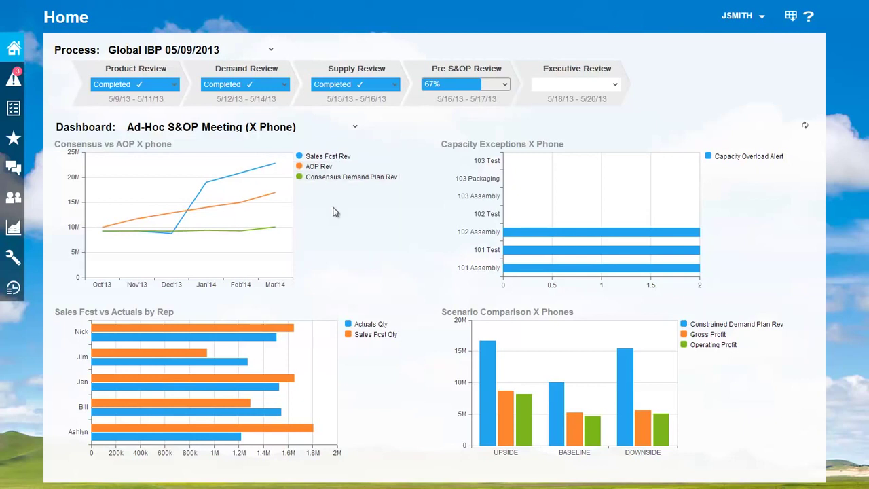
pyautogui.moveTo(574, 208)
pyautogui.click(272, 427)
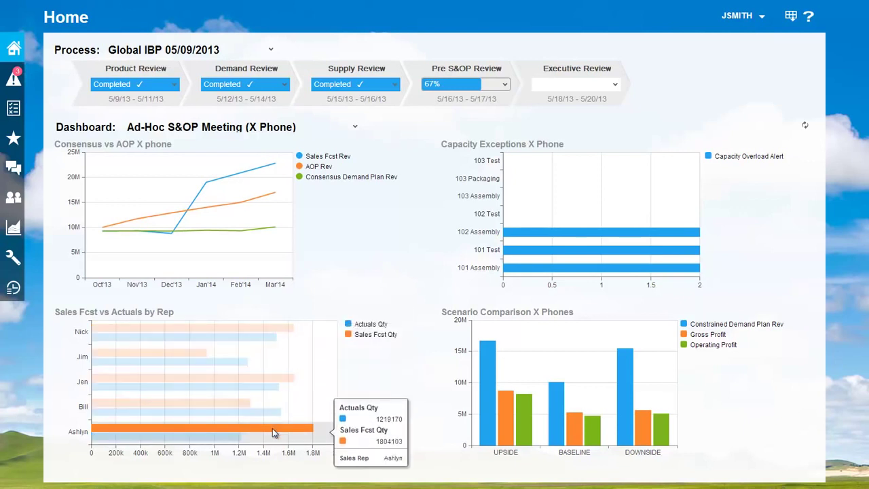
pyautogui.click(230, 440)
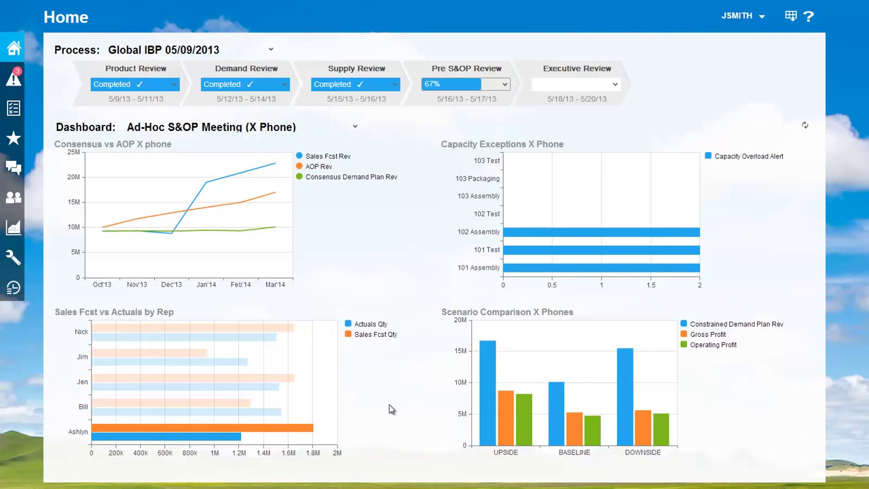
# - Open the 1 Consensus X Phones planning view from the Sales vs Consensus Rev alert and inspect the flagged Sales Fcst Rev from Jan'14 to Mar'14
pyautogui.click(14, 81)
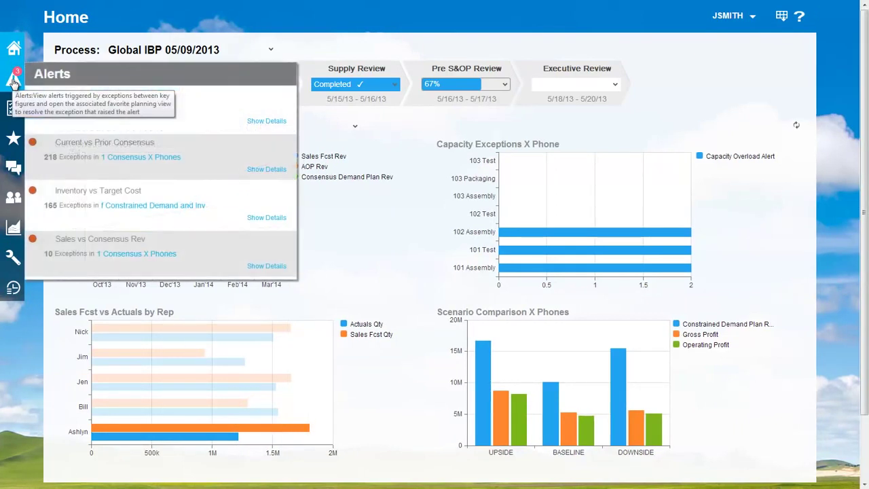
pyautogui.click(120, 254)
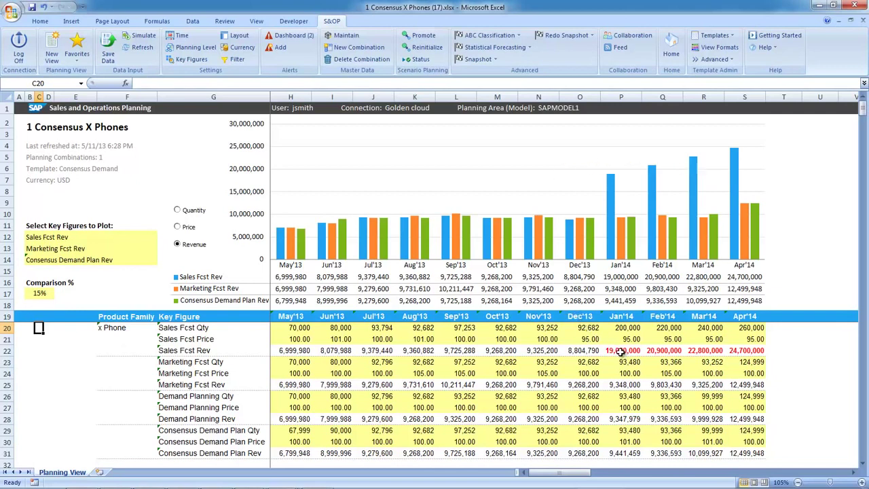
pyautogui.moveTo(619, 350); pyautogui.dragTo(706, 355)
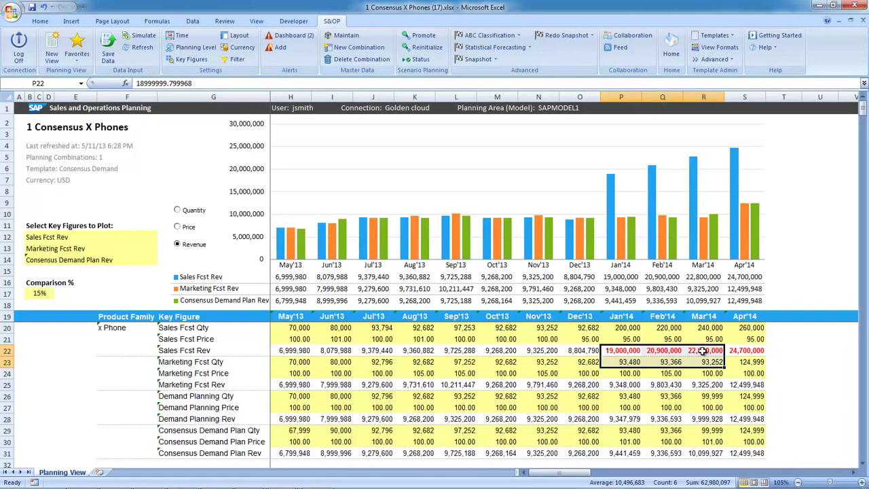
# - Copy the Sales Fcst Qty values for Jan'14 to Apr'14 into Consensus Demand Plan Qty and simulate the plan
pyautogui.click(630, 328)
pyautogui.moveTo(631, 328); pyautogui.dragTo(746, 329)
pyautogui.hotkey('ctrl', 'c')
pyautogui.click(619, 430)
pyautogui.press('Return')
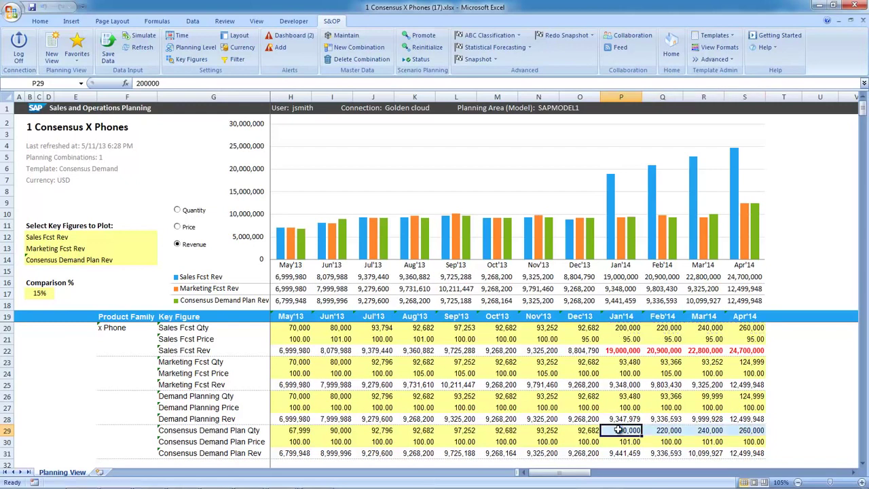
pyautogui.click(139, 35)
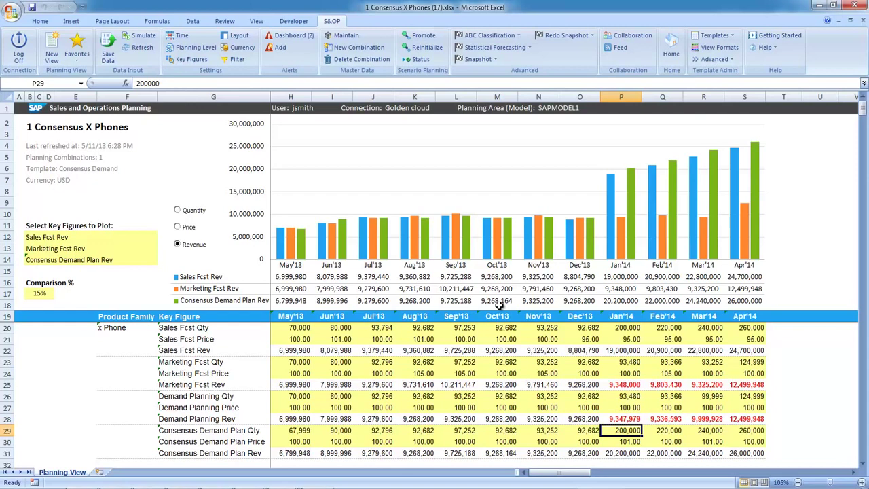
# - Set Consensus Demand Plan Qty for Jan'14 to Apr'14 to 75% of Sales Fcst Qty, filling the formula =P20*.75 across
pyautogui.write('=')
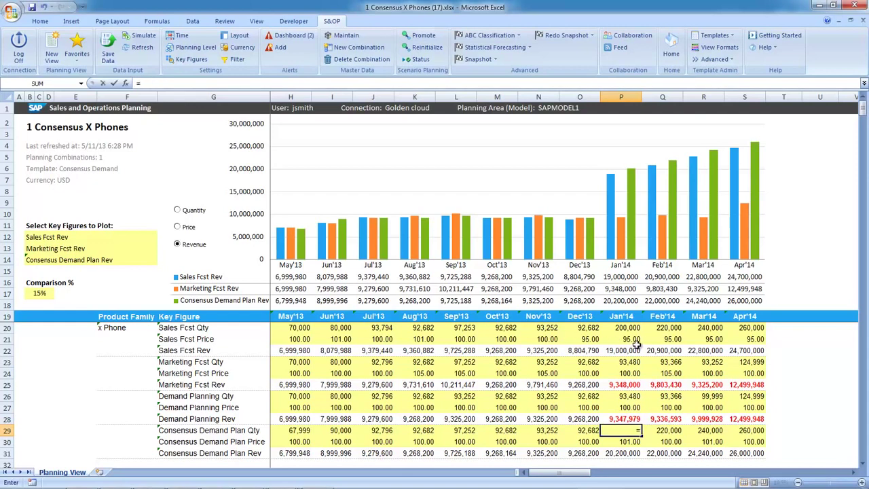
pyautogui.click(619, 329)
pyautogui.write('*.75')
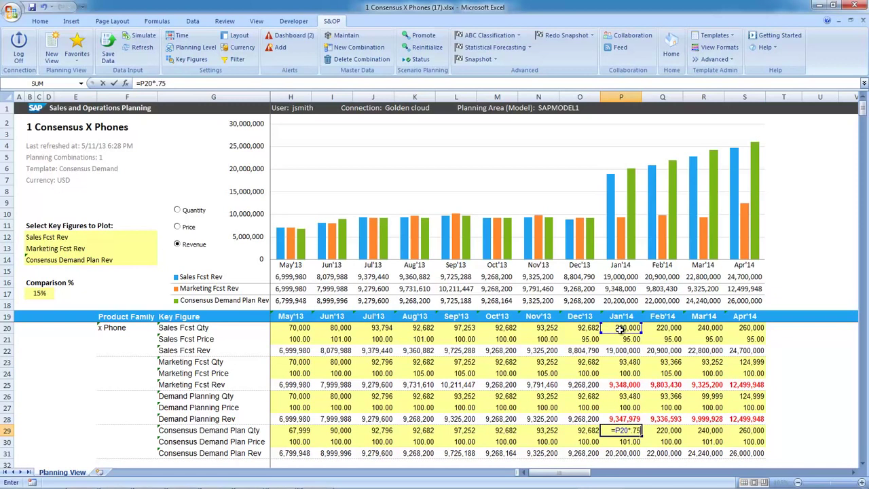
pyautogui.hotkey('ctrl', 'Return')
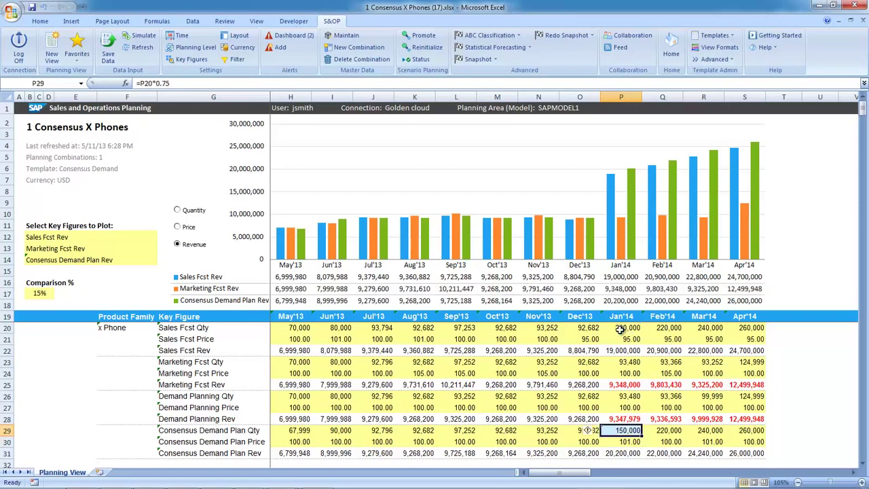
pyautogui.hotkey('shift', 'Right')
pyautogui.hotkey('shift', 'Right')
pyautogui.hotkey('shift', 'Right')
pyautogui.hotkey('ctrl', 'r')
pyautogui.hotkey('shift', 'Left')
pyautogui.hotkey('shift', 'Left')
pyautogui.hotkey('shift', 'Left')
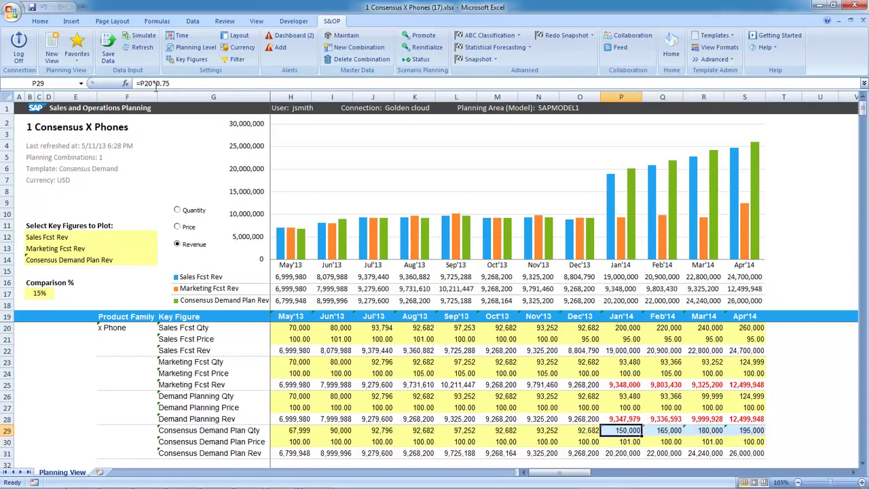
# - Save the key figure changes with reason code Sales Input and a comment on the new account and forecast bias, shared with 4. Pre-S&OP
pyautogui.click(108, 54)
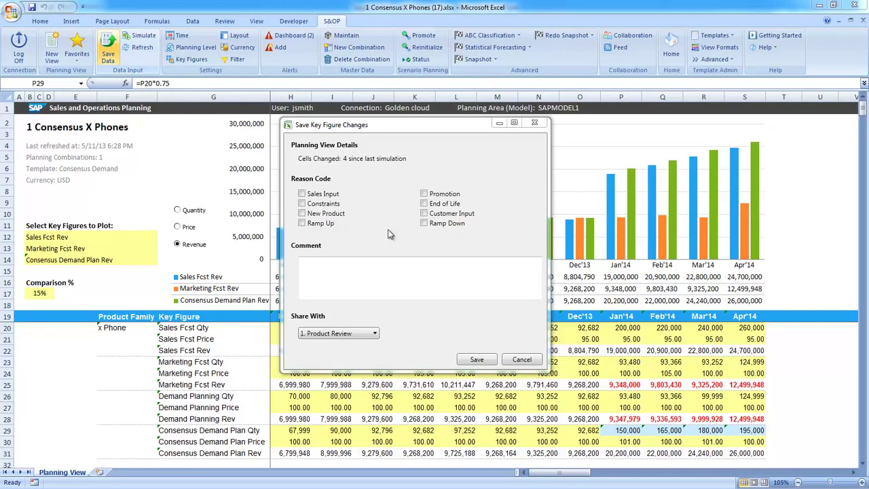
pyautogui.click(328, 195)
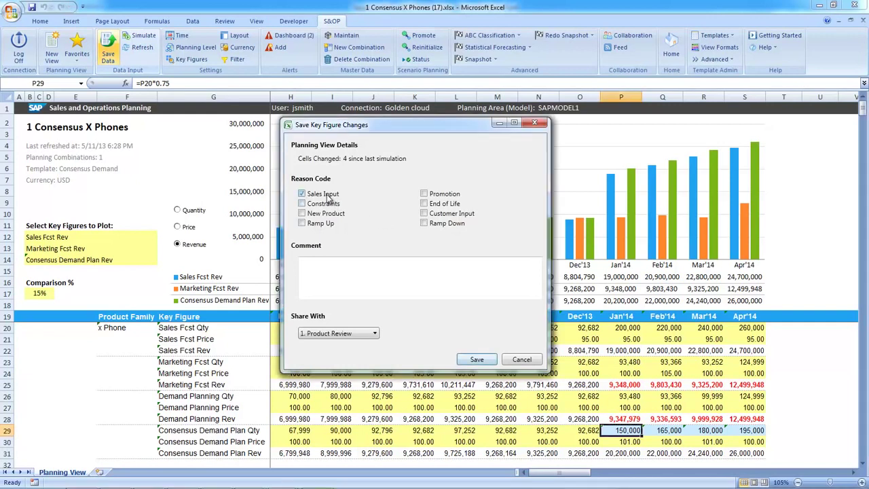
pyautogui.click(334, 263)
pyautogui.hotkey('ctrl', 'v')
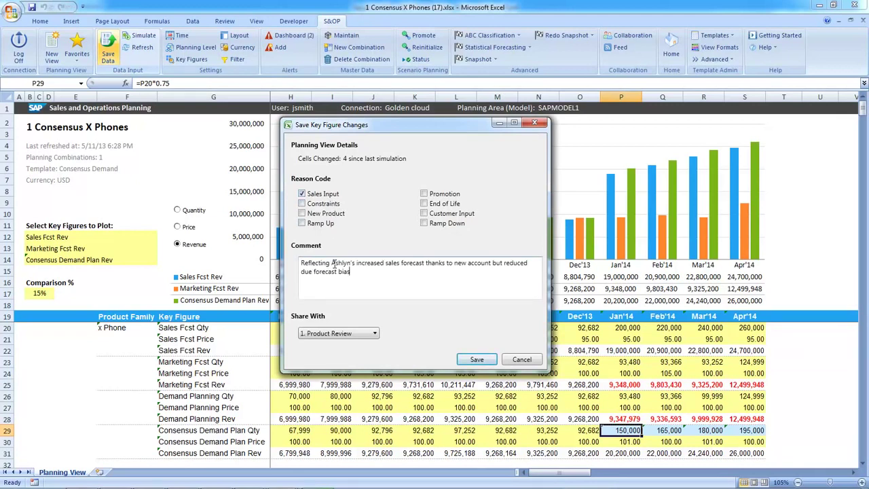
pyautogui.click(354, 331)
pyautogui.click(361, 370)
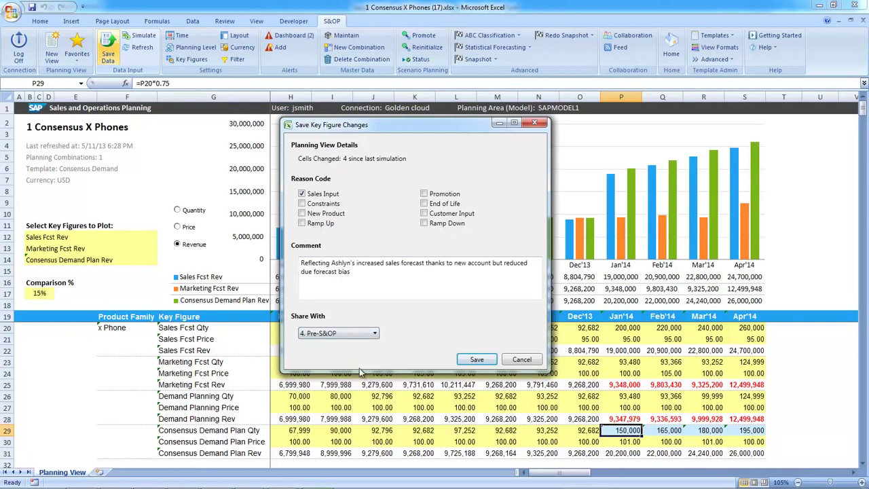
pyautogui.click(476, 359)
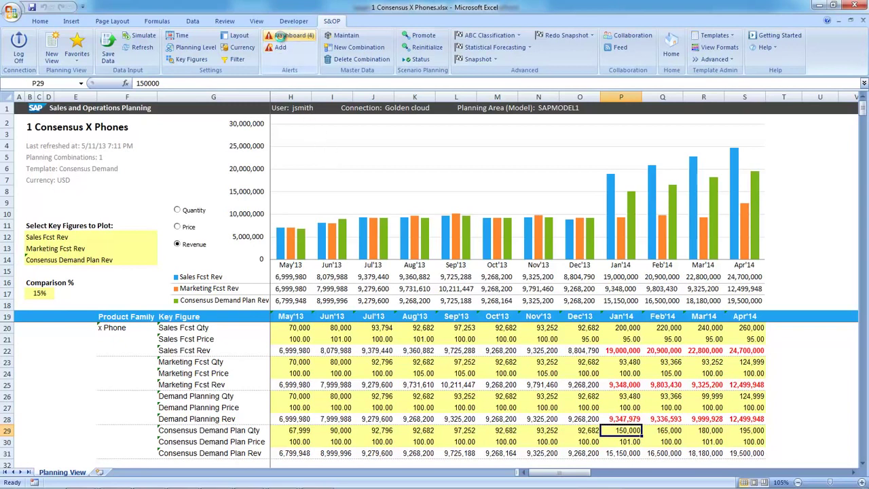
# - Open the 2 Capacity X Phones planning view from the alerts dashboard, followed by the favorite 2 Upside Capacity X Phones
pyautogui.click(283, 35)
pyautogui.click(383, 224)
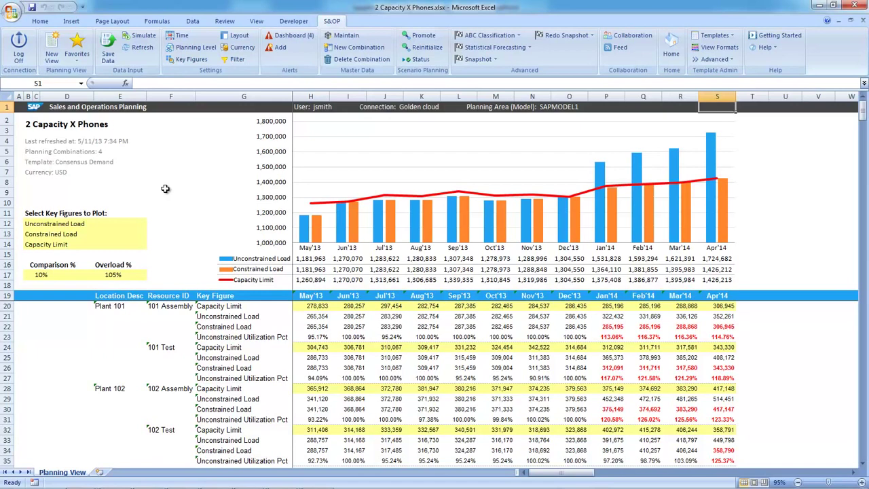
pyautogui.click(78, 55)
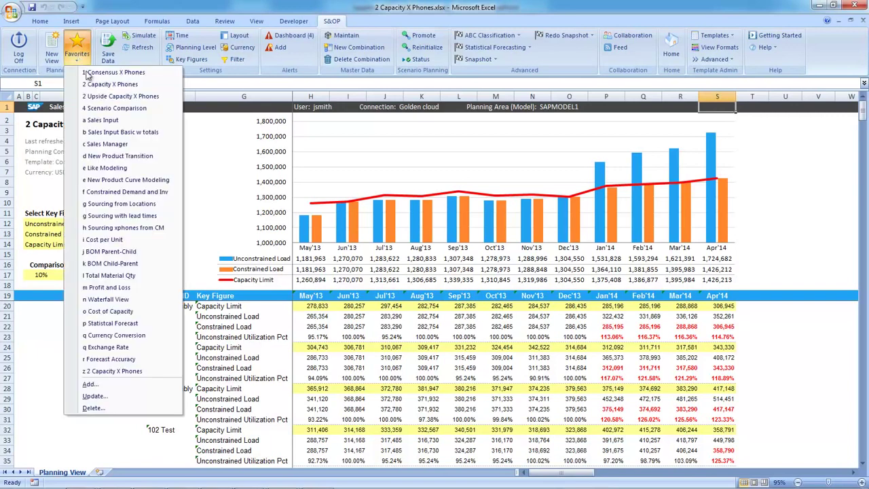
pyautogui.click(96, 96)
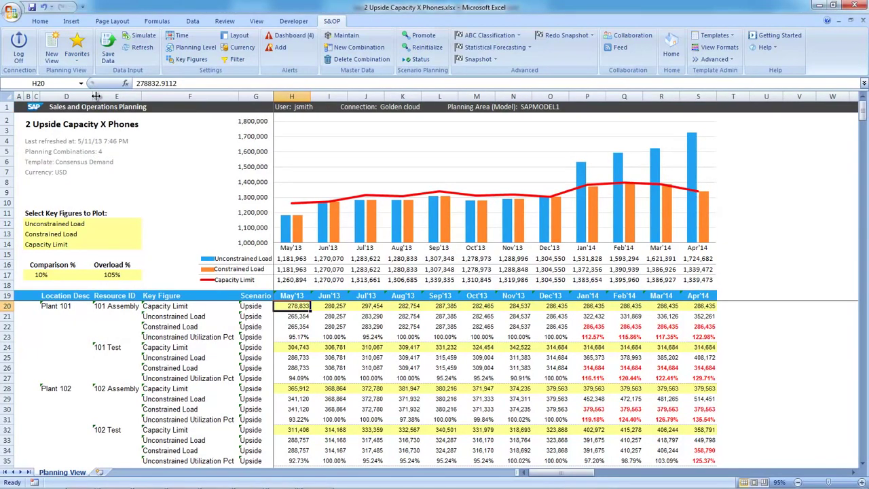
# - Copy the 101 Assembly Unconstrained Load for Jan'14 to Apr'14 into its Capacity Limit row
pyautogui.click(588, 316)
pyautogui.hotkey('shift', 'Right')
pyautogui.hotkey('shift', 'Right')
pyautogui.hotkey('shift', 'Right')
pyautogui.hotkey('ctrl', 'c')
pyautogui.press('Up')
pyautogui.hotkey('ctrl', 'v')
# - Copy the 101 Test Unconstrained Load for Jan'14 to Apr'14 into its Capacity Limit row
pyautogui.press('Down')
pyautogui.press('Down')
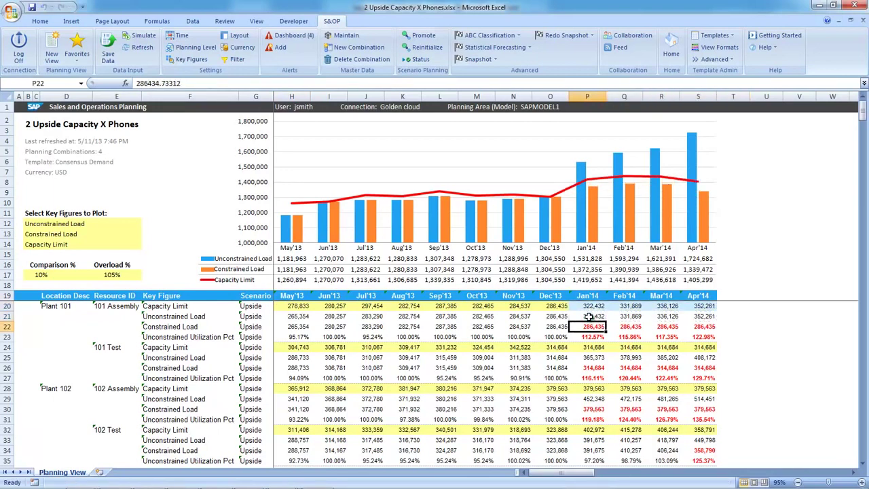
pyautogui.press('Down')
pyautogui.press('Down')
pyautogui.press('Down')
pyautogui.hotkey('shift', 'Right')
pyautogui.hotkey('shift', 'Right')
pyautogui.hotkey('shift', 'Right')
pyautogui.hotkey('ctrl', 'c')
pyautogui.press('Up')
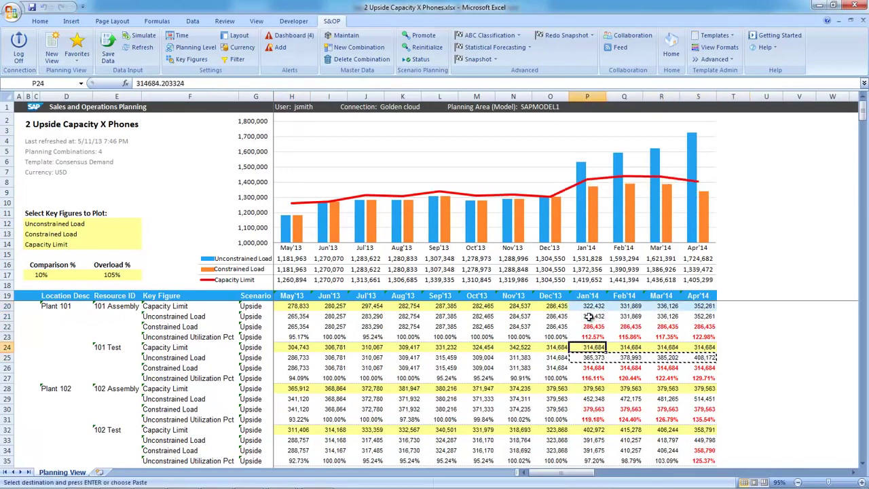
pyautogui.press('Return')
# - Copy the 102 Assembly Unconstrained Load for Jan'14 to Apr'14 into its Capacity Limit row
pyautogui.press('Down')
pyautogui.press('Down')
pyautogui.press('Down')
pyautogui.press('Down')
pyautogui.press('Down')
pyautogui.hotkey('shift', 'Right')
pyautogui.hotkey('shift', 'Right')
pyautogui.hotkey('shift', 'Right')
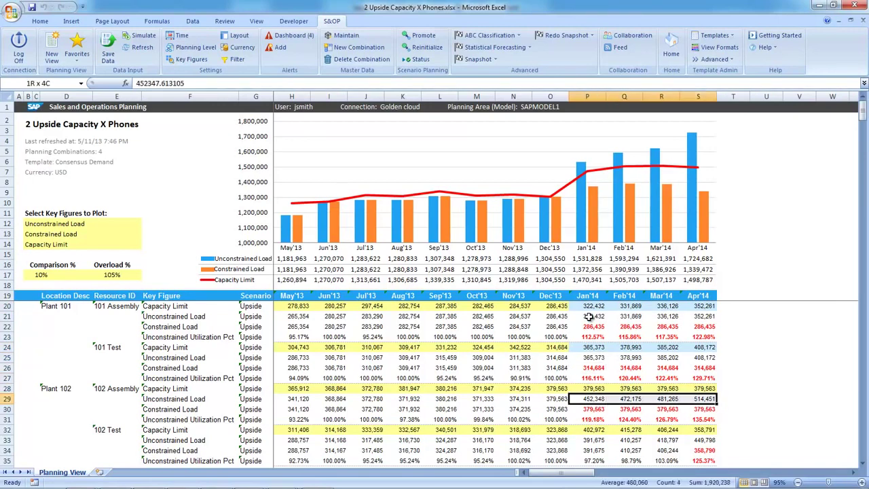
pyautogui.hotkey('ctrl', 'c')
pyautogui.press('Up')
pyautogui.press('Return')
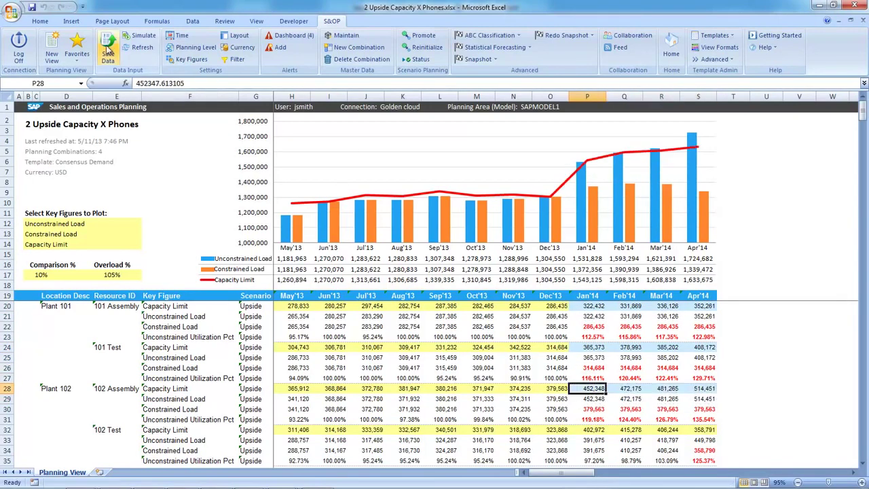
# - Save the changes with reason code Sales Input and comment "Increase in-house capacity due to increased demand per sales", shared with 4. Pre-S&OP
pyautogui.click(106, 52)
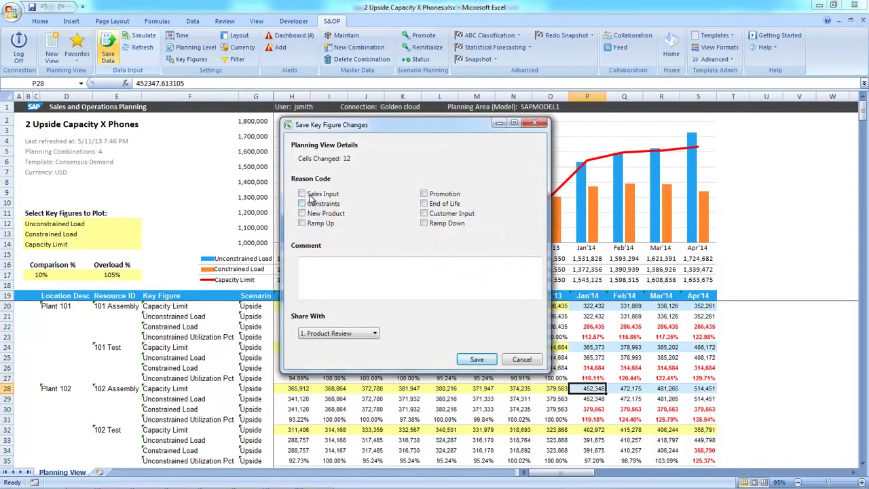
pyautogui.click(303, 194)
pyautogui.click(329, 274)
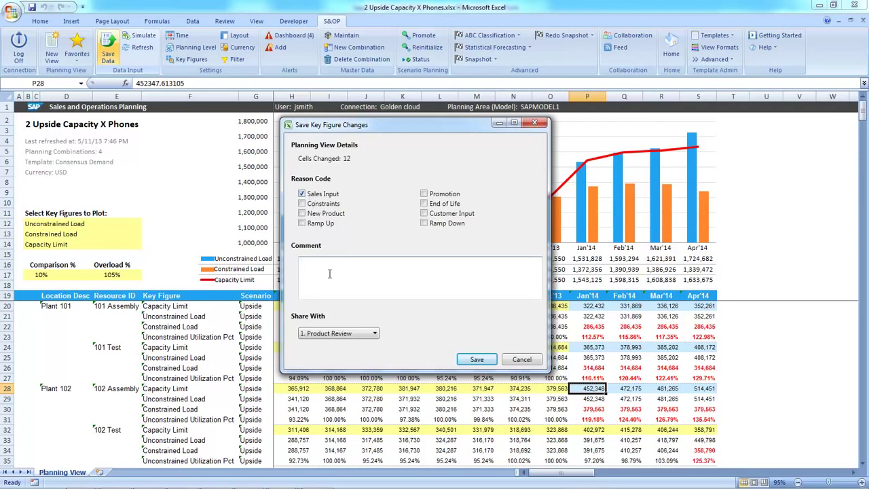
pyautogui.write('Increase in-house capacity due to increased demand per sales')
pyautogui.click(373, 333)
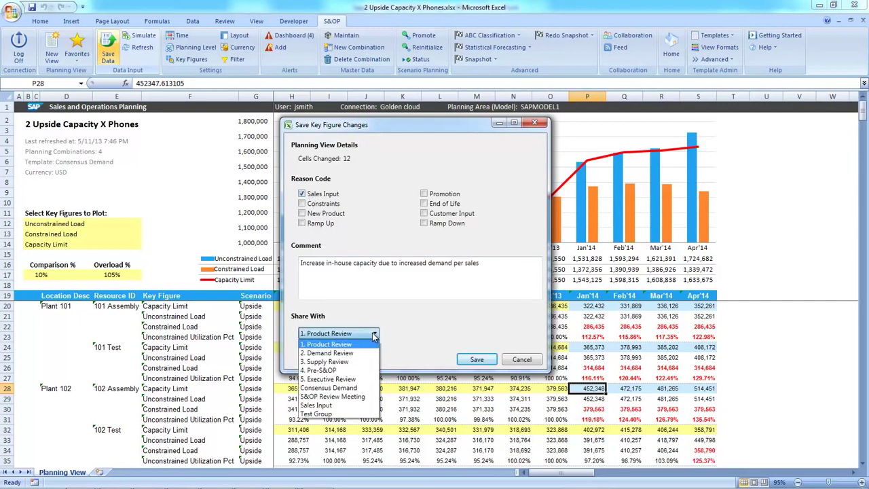
pyautogui.click(353, 373)
pyautogui.click(477, 360)
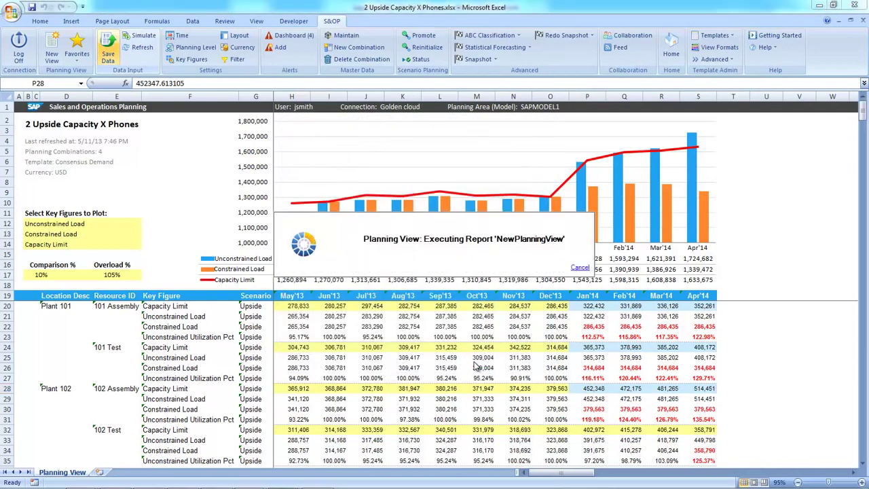
# - Open the favorite 4 Scenario Comparison and compare the scenarios by Constrained Rev, Constrained Qty, Projected Inventory and Gross Profit
pyautogui.click(77, 60)
pyautogui.click(113, 108)
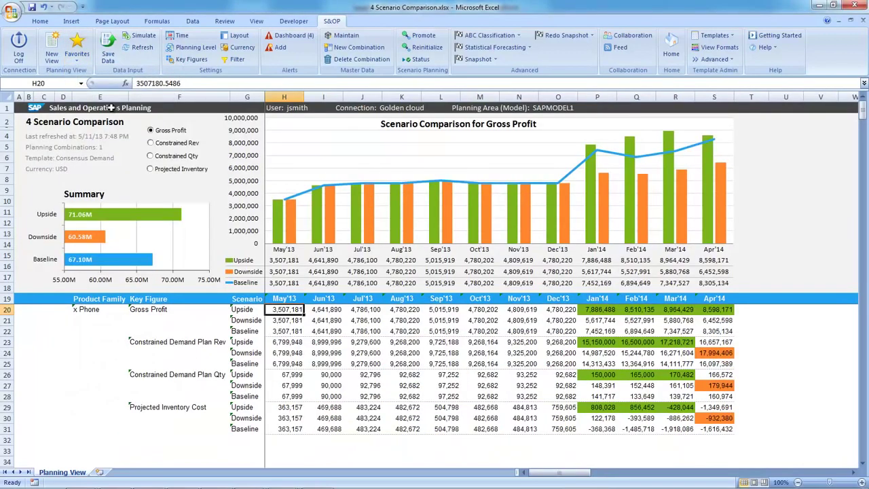
pyautogui.click(151, 145)
pyautogui.click(150, 156)
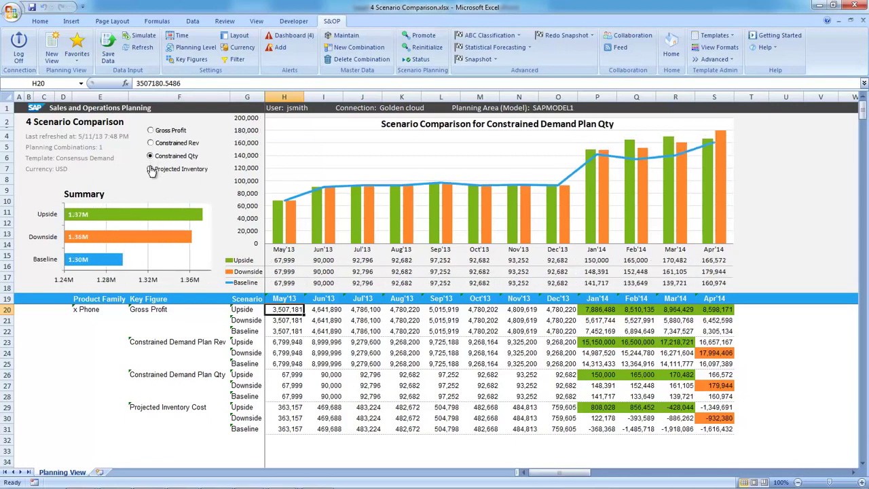
pyautogui.click(150, 169)
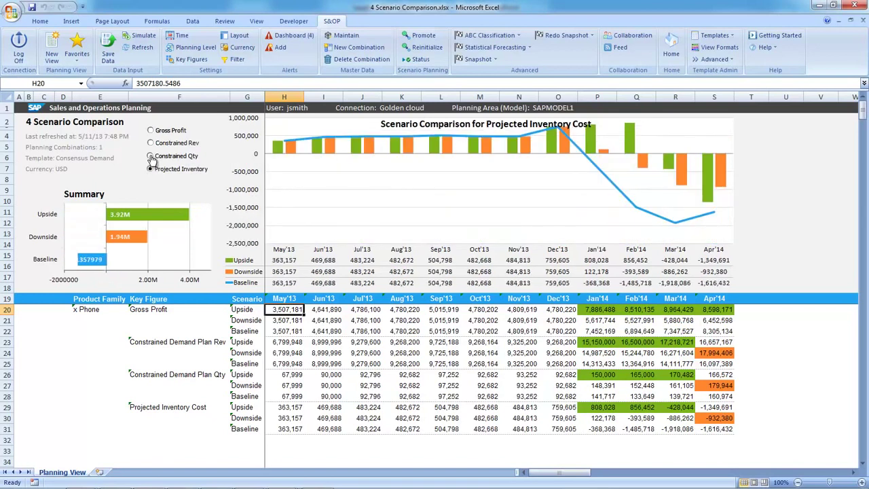
pyautogui.click(152, 132)
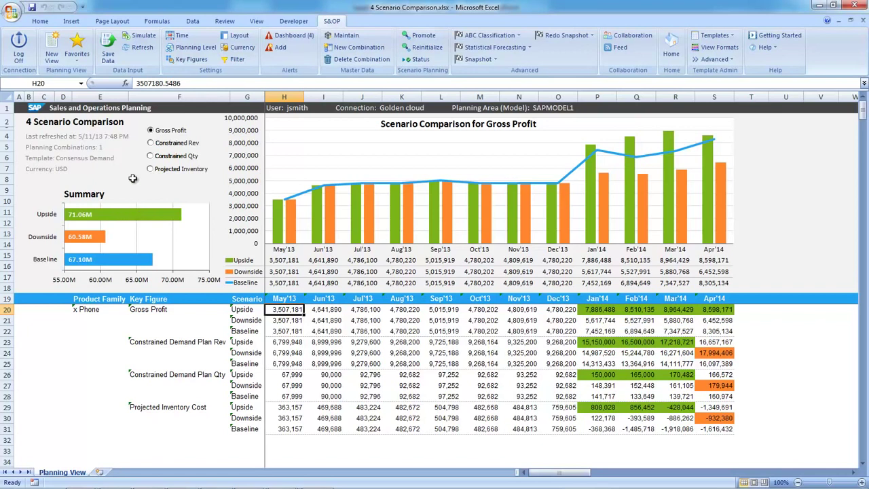
pyautogui.click(150, 145)
pyautogui.click(151, 131)
# - Set up a promotion of the Upside scenario with Capacity Limit as the only key figure
pyautogui.click(411, 39)
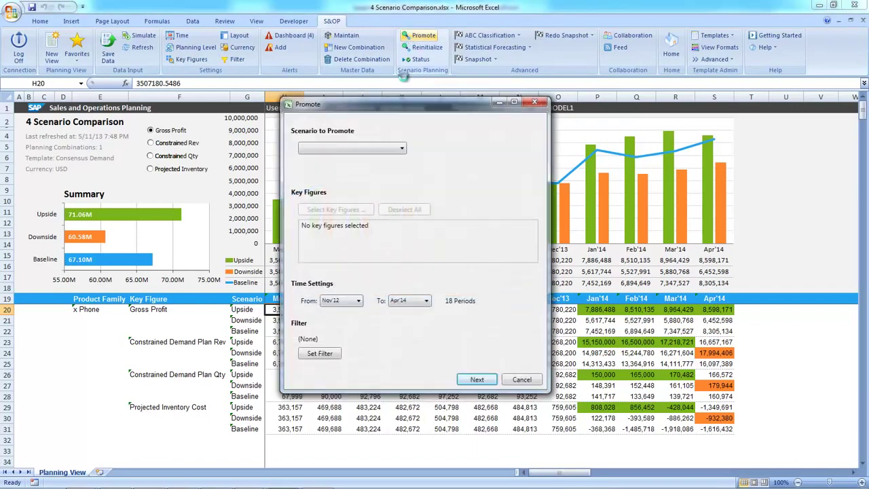
pyautogui.click(372, 148)
pyautogui.click(367, 157)
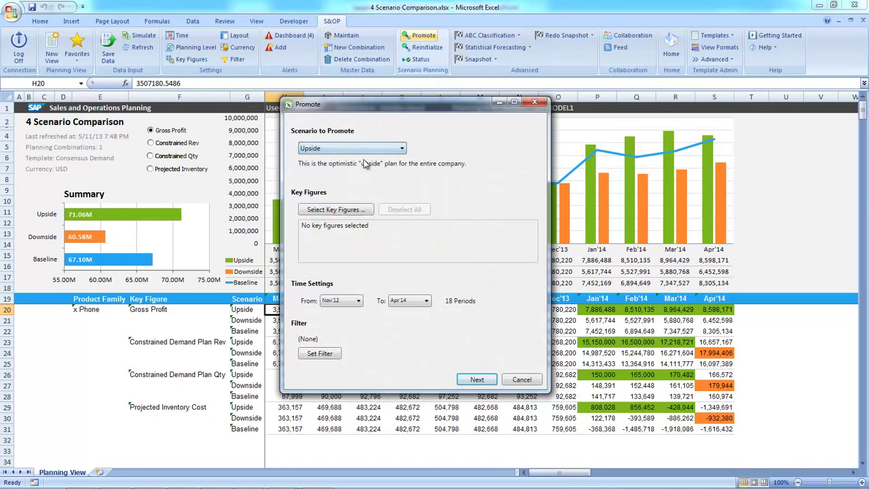
pyautogui.click(337, 209)
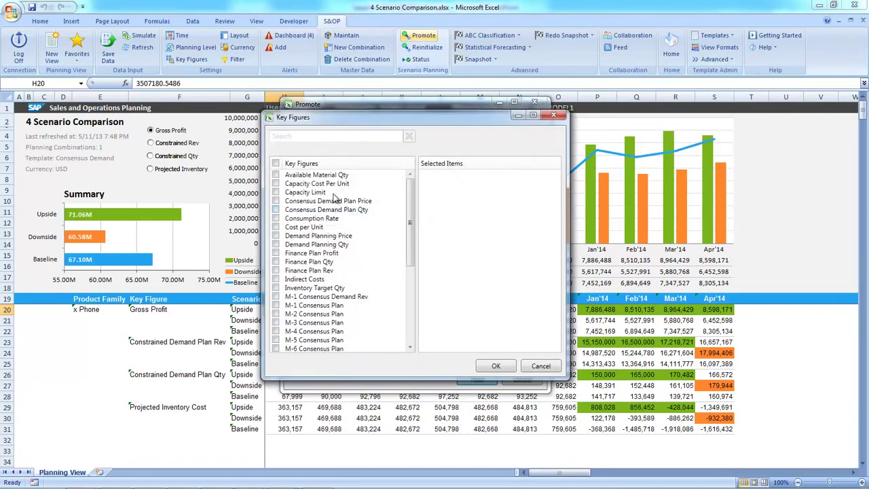
pyautogui.write('capac')
pyautogui.click(305, 183)
pyautogui.click(486, 365)
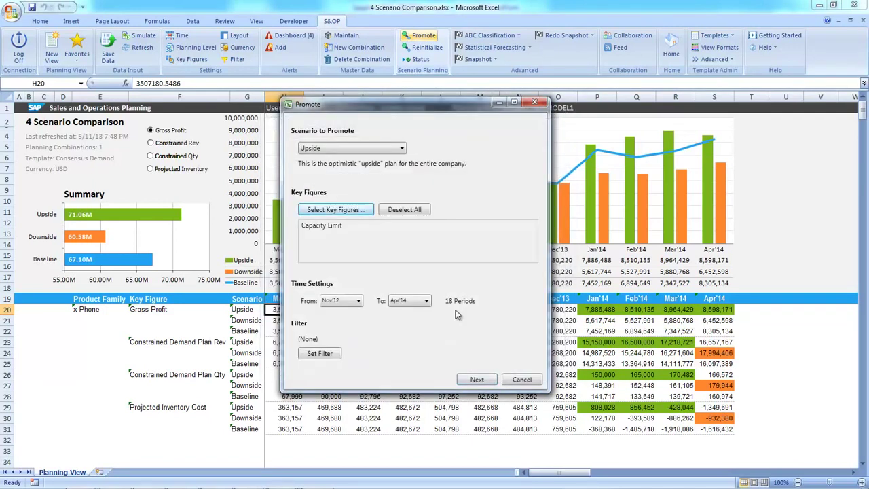
# - Promote the Upside scenario with reason code Sales Input and comment "Going with upside scenario for new sales demand", shared with 4. Pre-S&OP
pyautogui.click(462, 378)
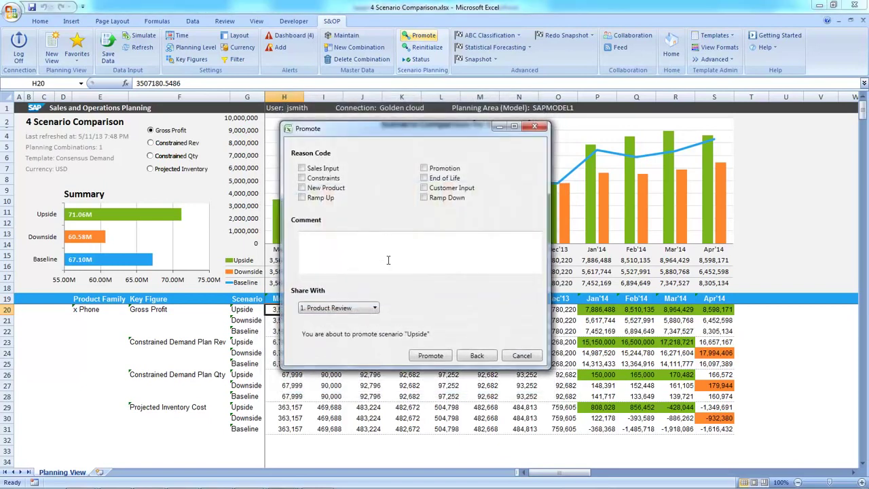
pyautogui.click(328, 170)
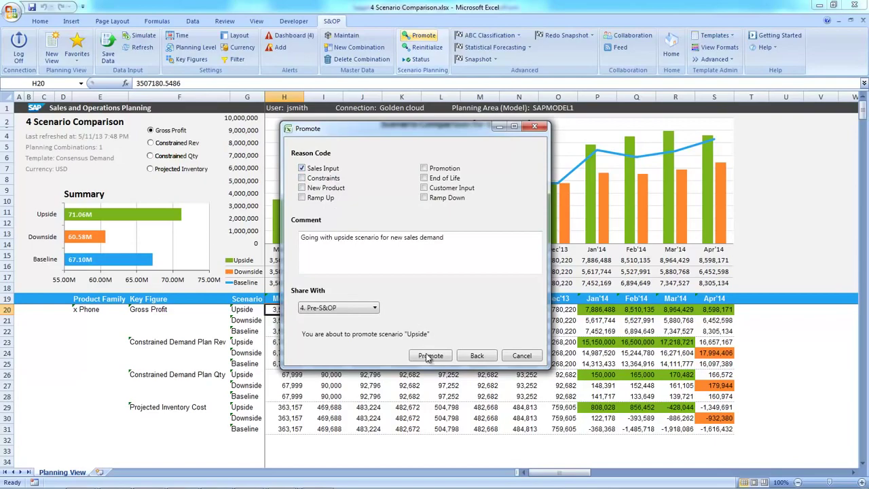
pyautogui.click(428, 354)
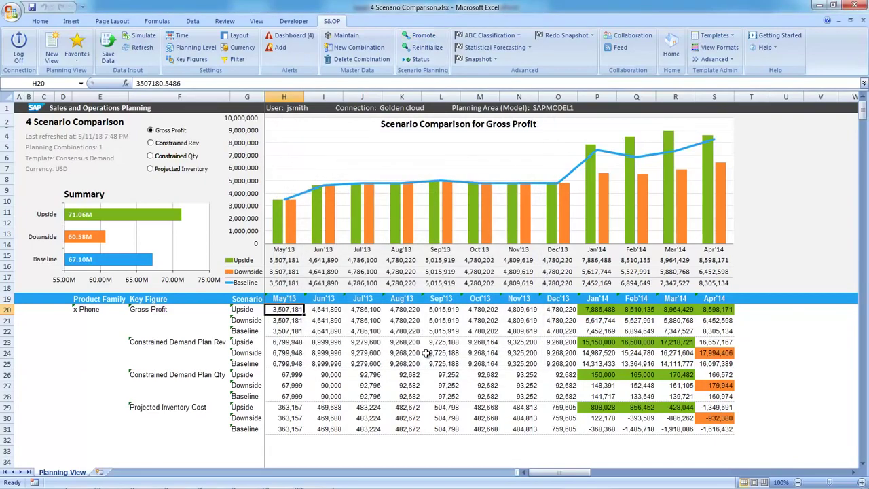